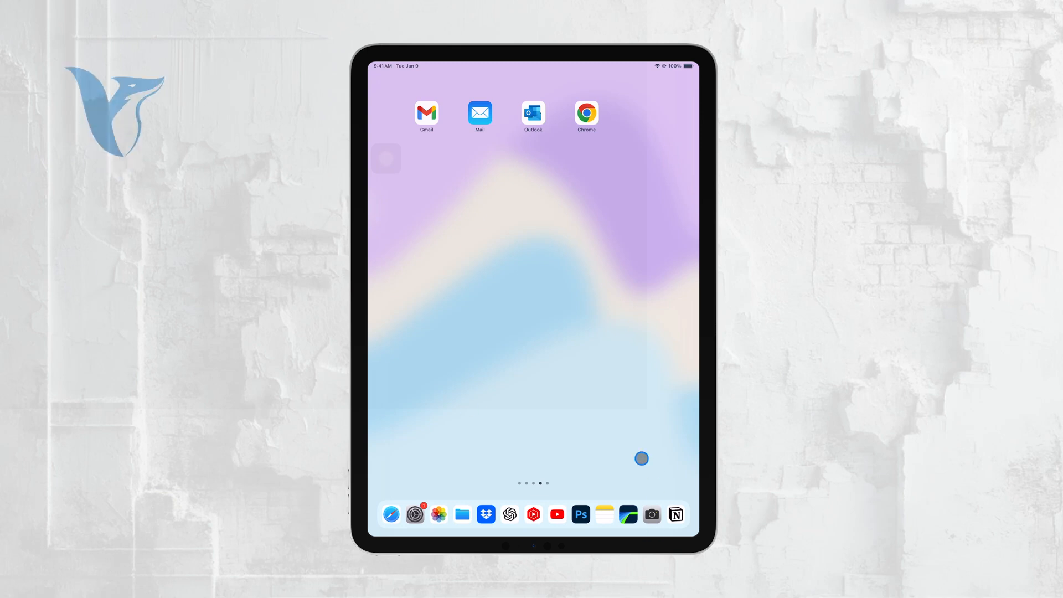
- Launch Settings from the dock and navigate via General and Sounds to Display & Brightness
mouse_move(643, 460)
left_mouse_down()
mouse_move(621, 445)
mouse_move(657, 445)
left_mouse_up()
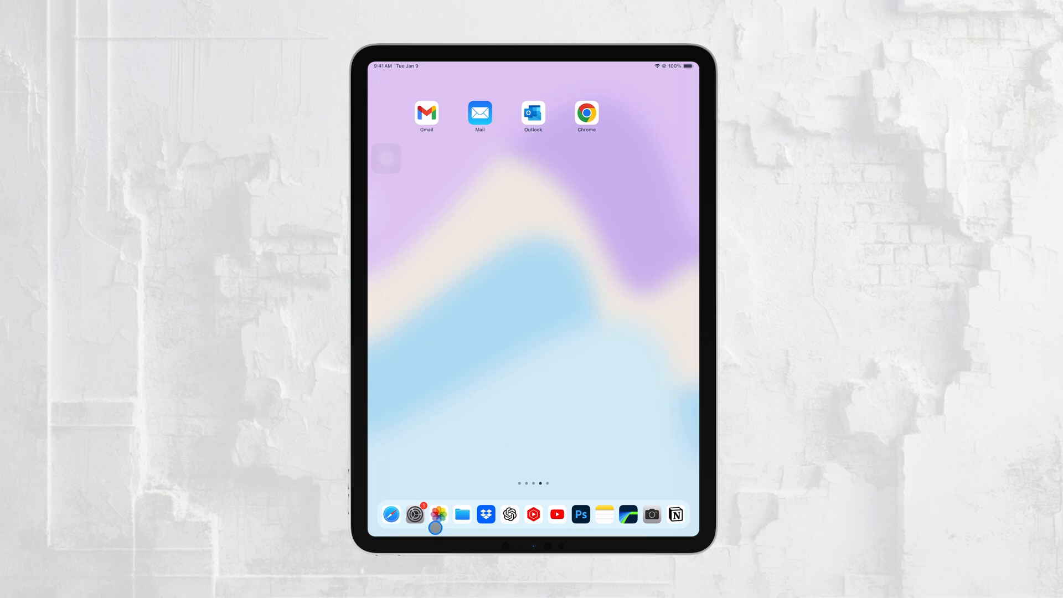
left_click(415, 514)
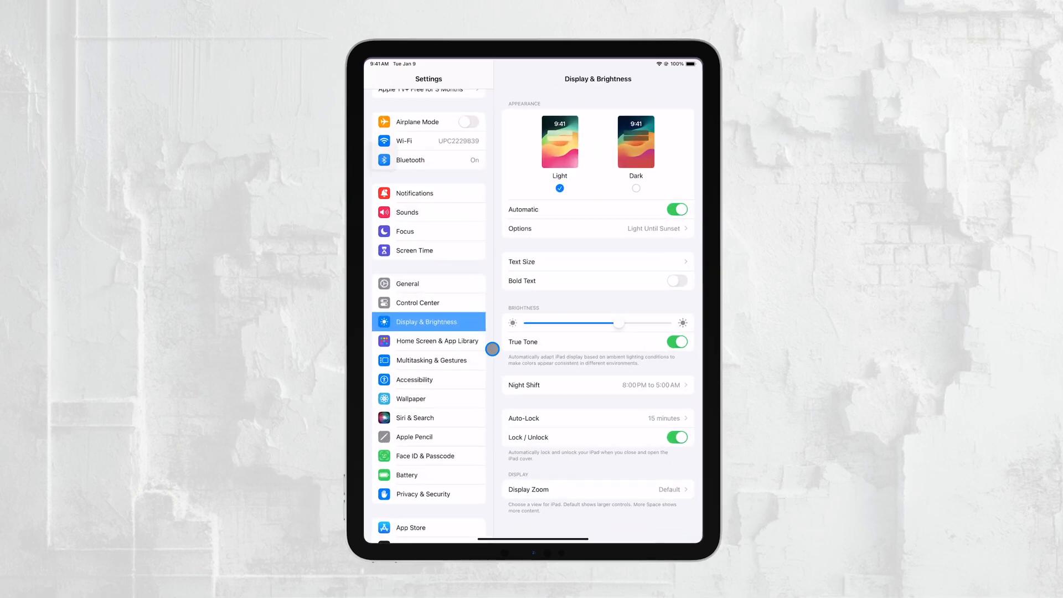
left_click(387, 292)
left_click(391, 187)
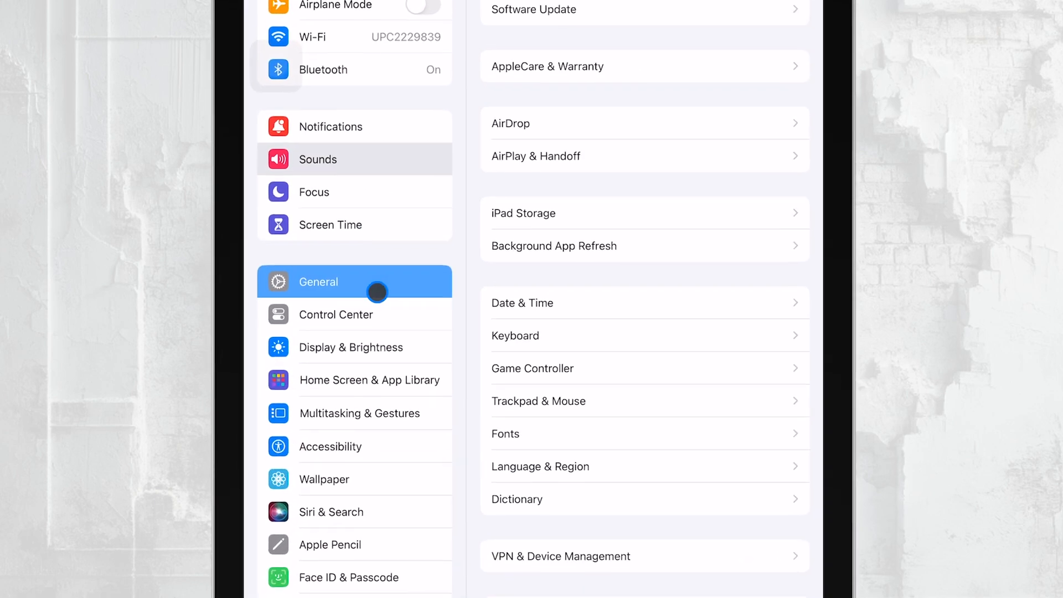
left_click(367, 360)
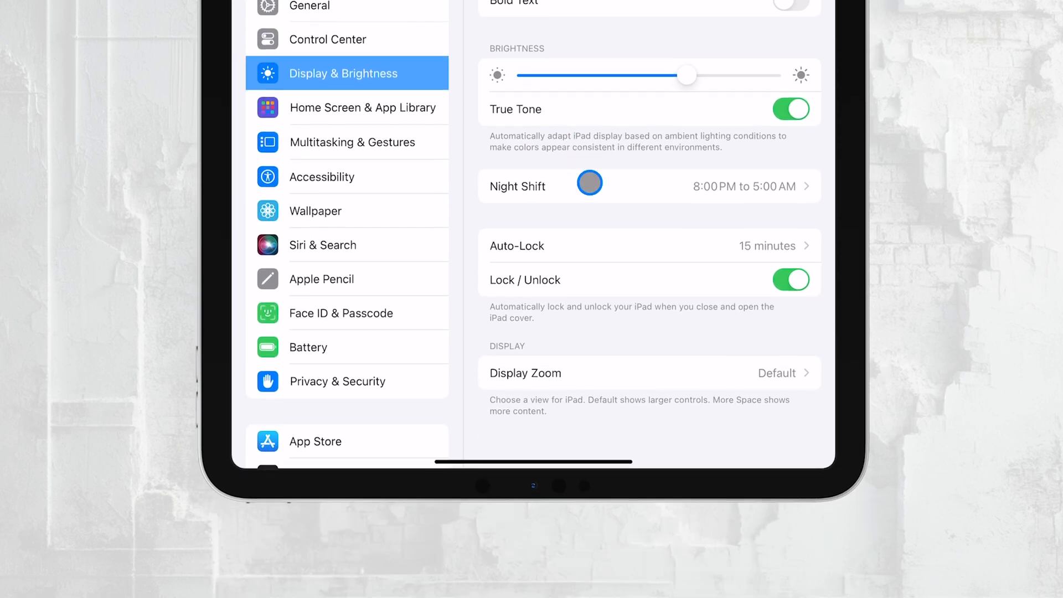
- In the Auto-Lock choices, try 5 minutes then settle on 15 minutes
left_click(615, 248)
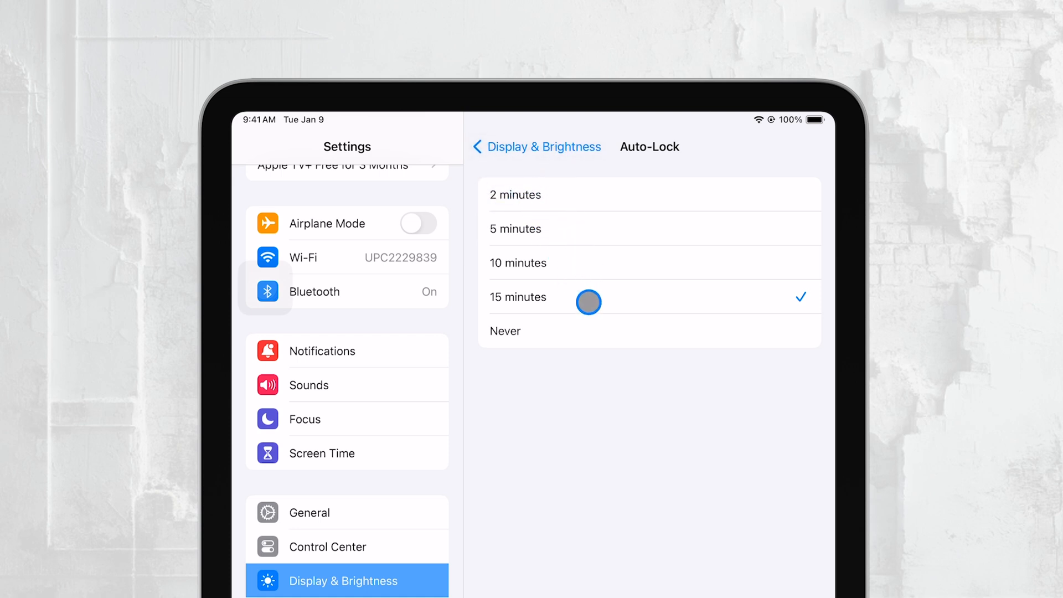
left_click(590, 235)
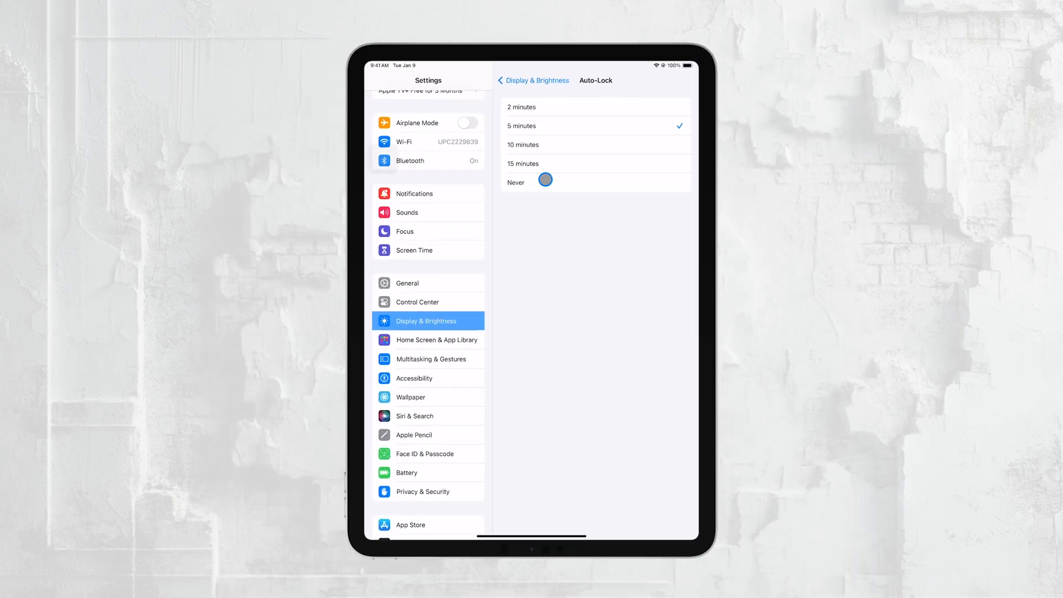
left_click(547, 163)
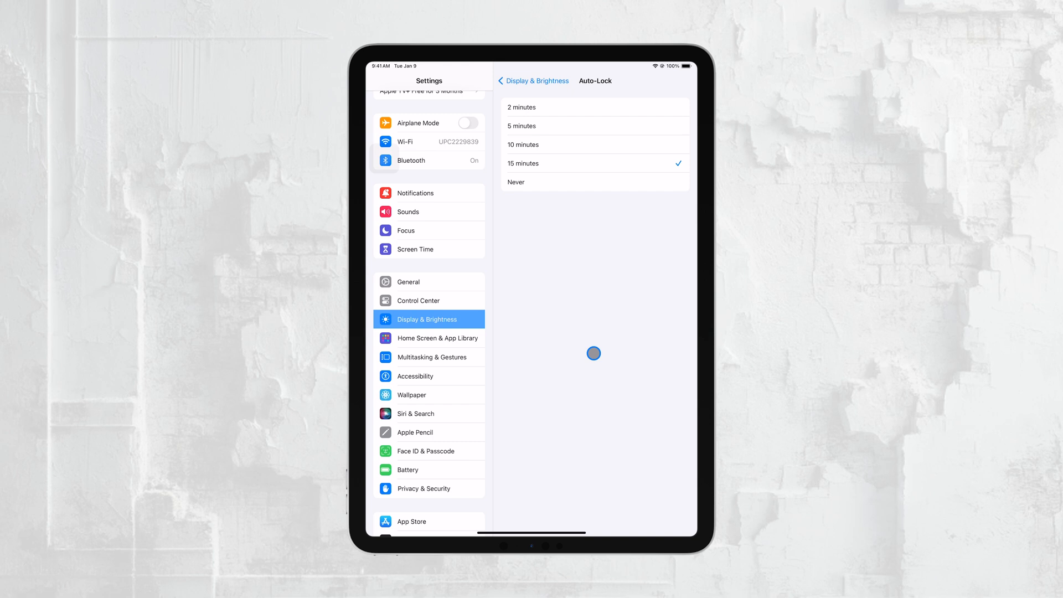
- In Battery settings, toggle Low Power Mode on, check Display & Brightness, then switch it off
left_click(431, 465)
left_click(670, 125)
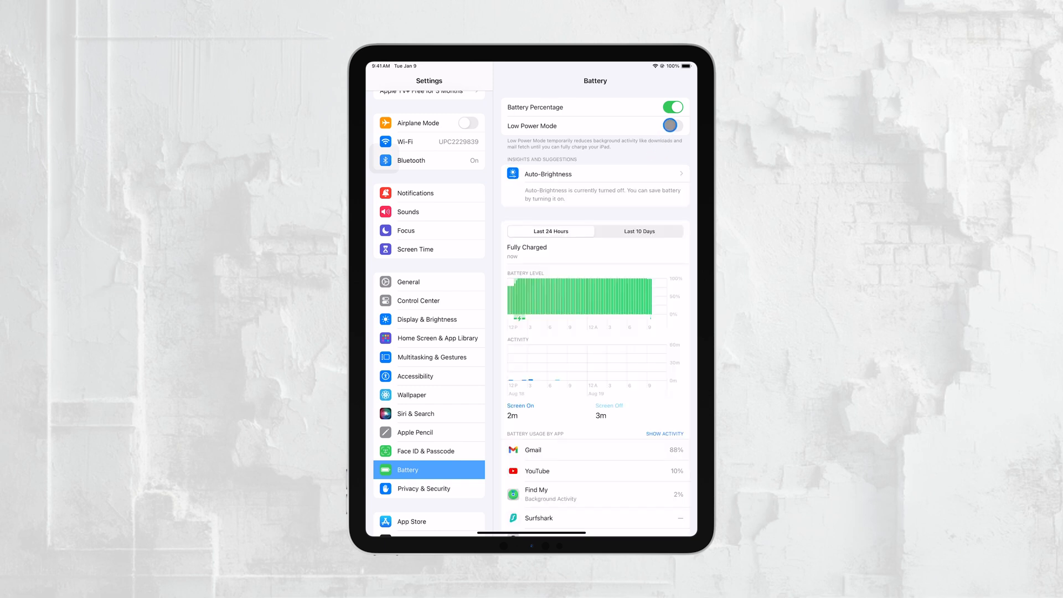
left_click(398, 320)
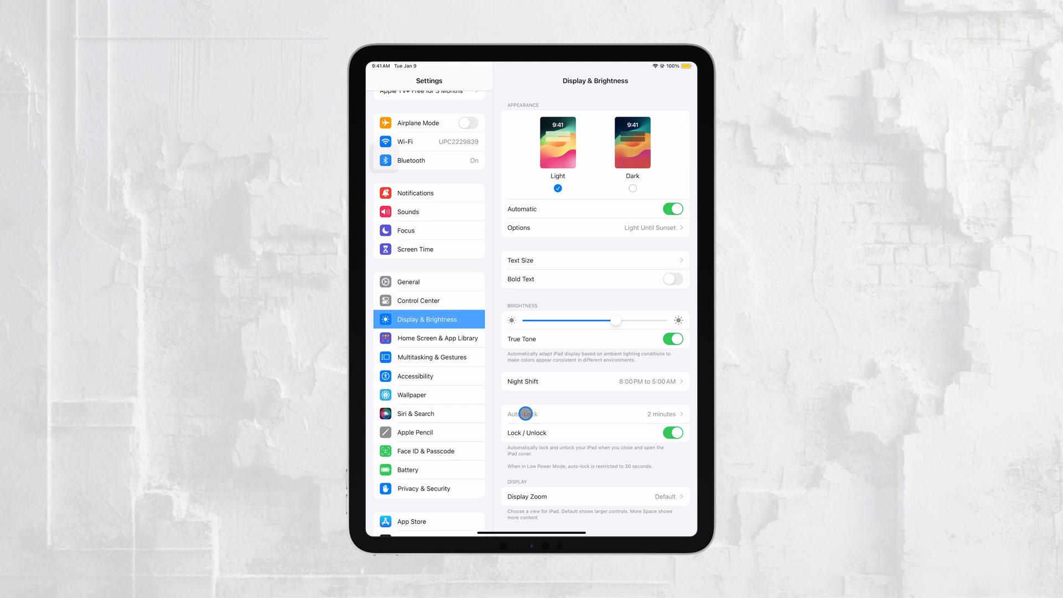
left_click(419, 468)
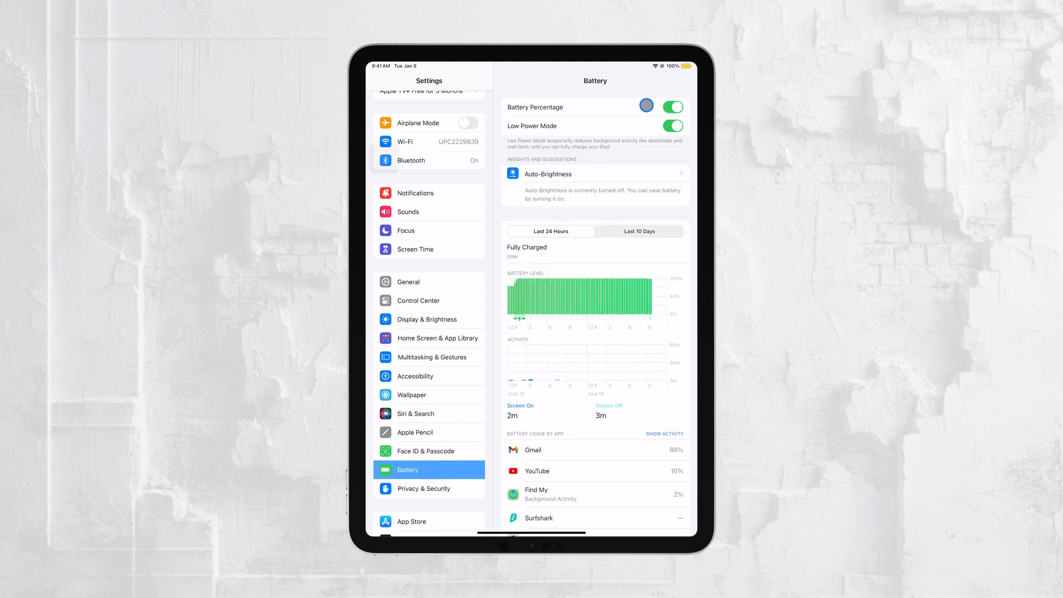
left_click(677, 127)
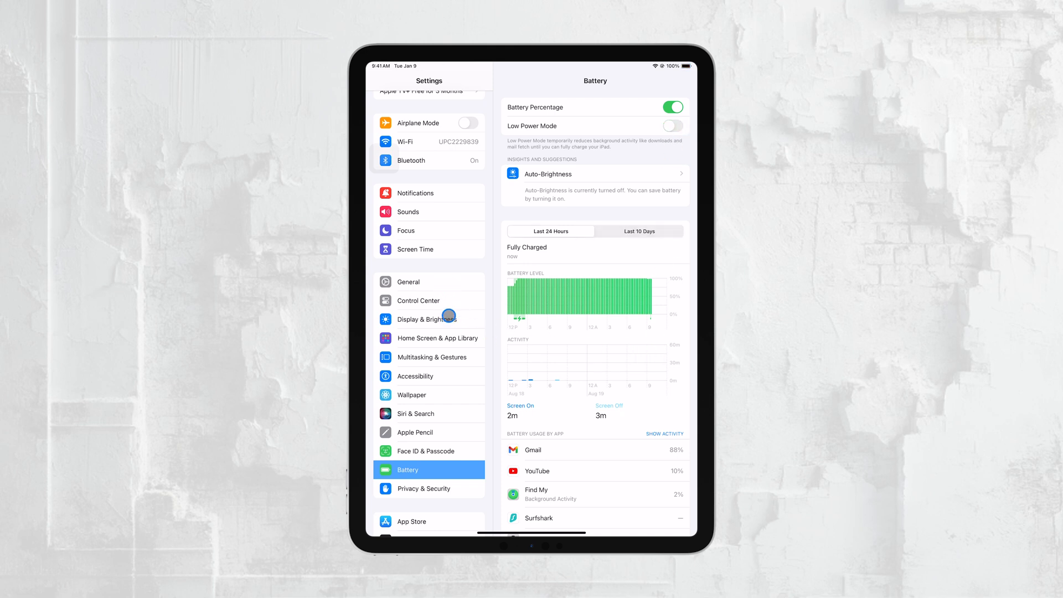
- Return to Display & Brightness to verify Auto-Lock reads 15 minutes
left_click(449, 320)
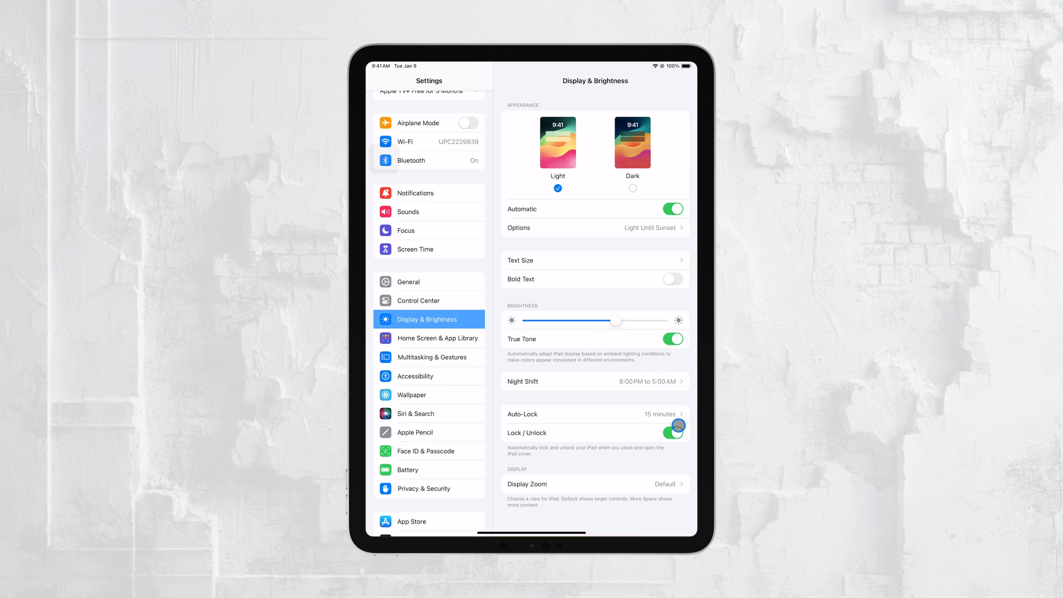